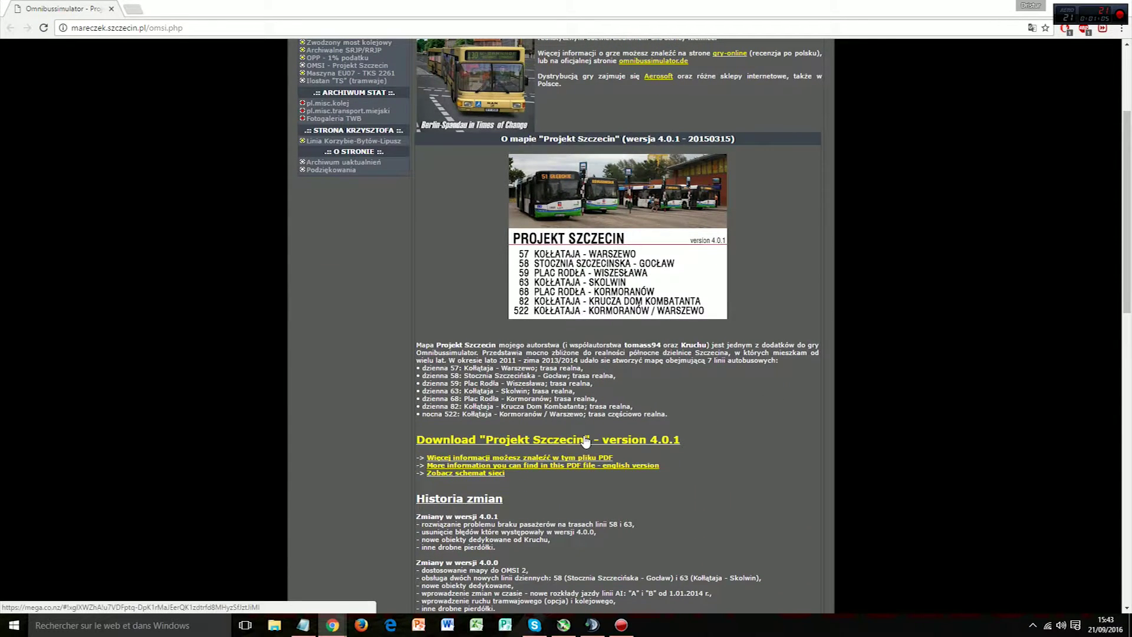
View the download page for Projekt Szczecin version 4.0.1, close it and minimise the browser
{"action": "left_click", "coordinate": [586, 441]}
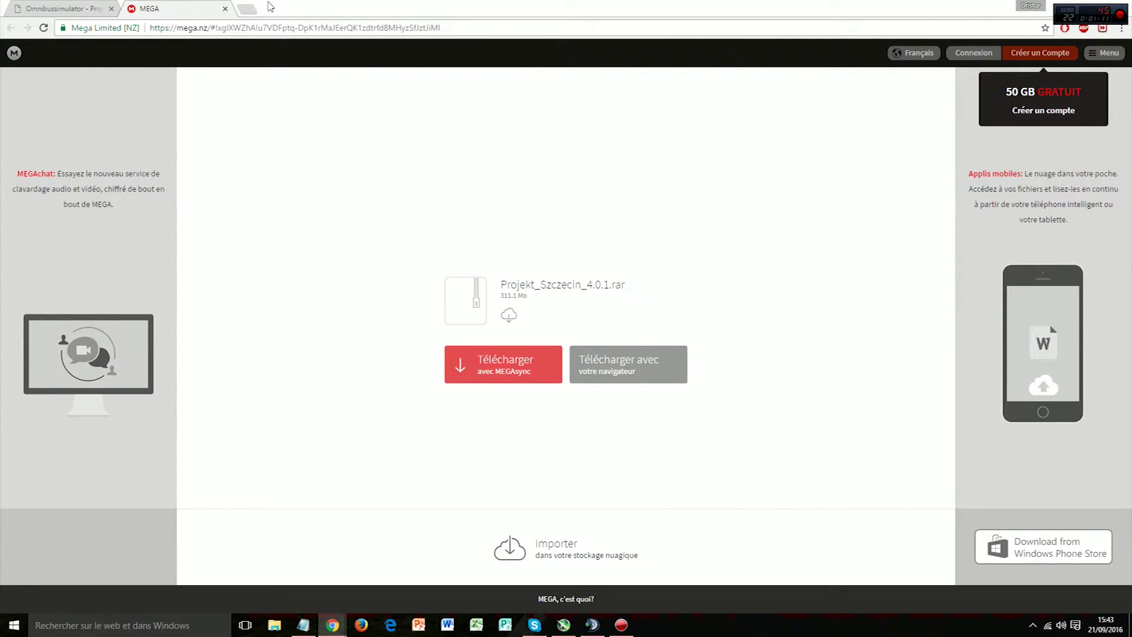
{"action": "left_click", "coordinate": [224, 8]}
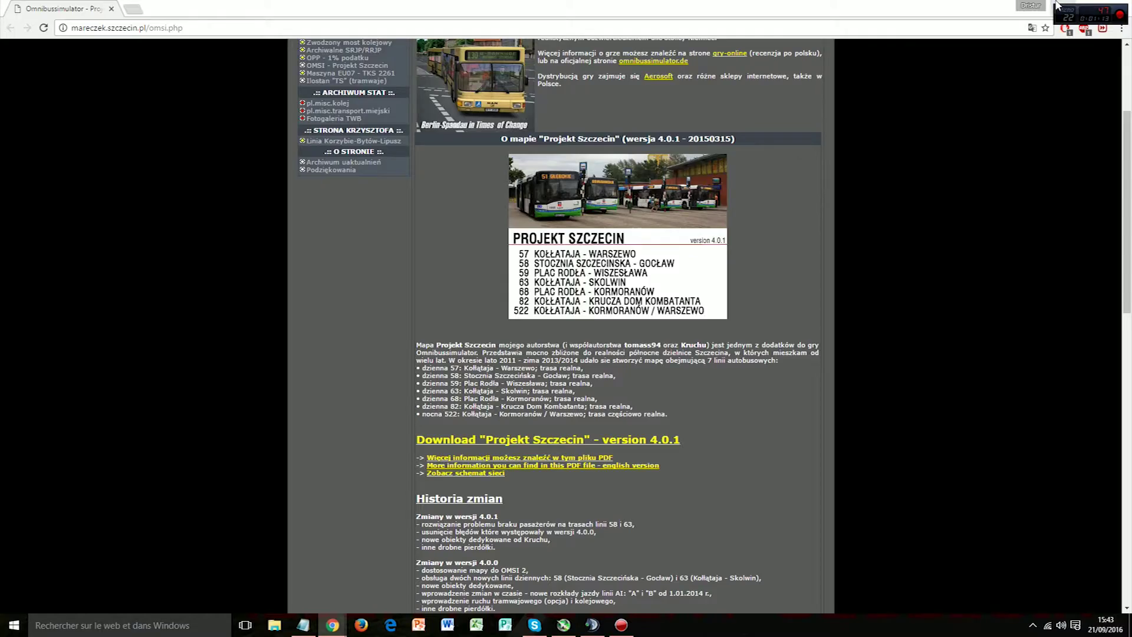
{"action": "left_click", "coordinate": [1061, 5]}
Open the Projekt_Szczecin_4.0.1 archive from the Tuto Projekt Szczecin desktop folder and place its window over the folder window
{"action": "double_click", "coordinate": [480, 457]}
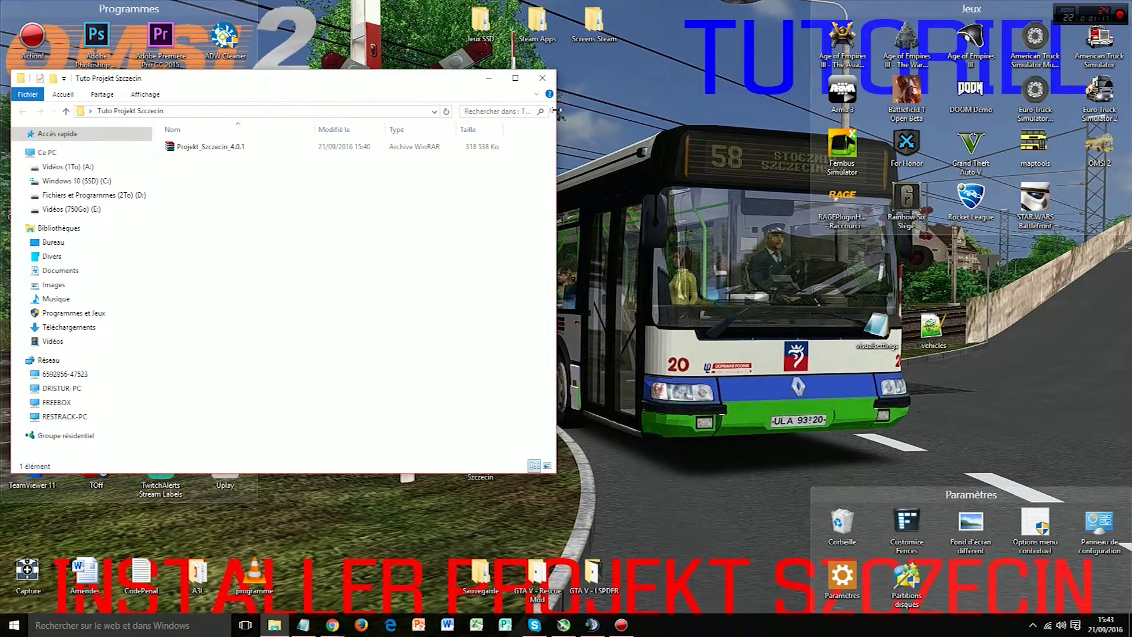
{"action": "left_click_drag", "start_coordinate": [417, 81], "coordinate": [654, 140]}
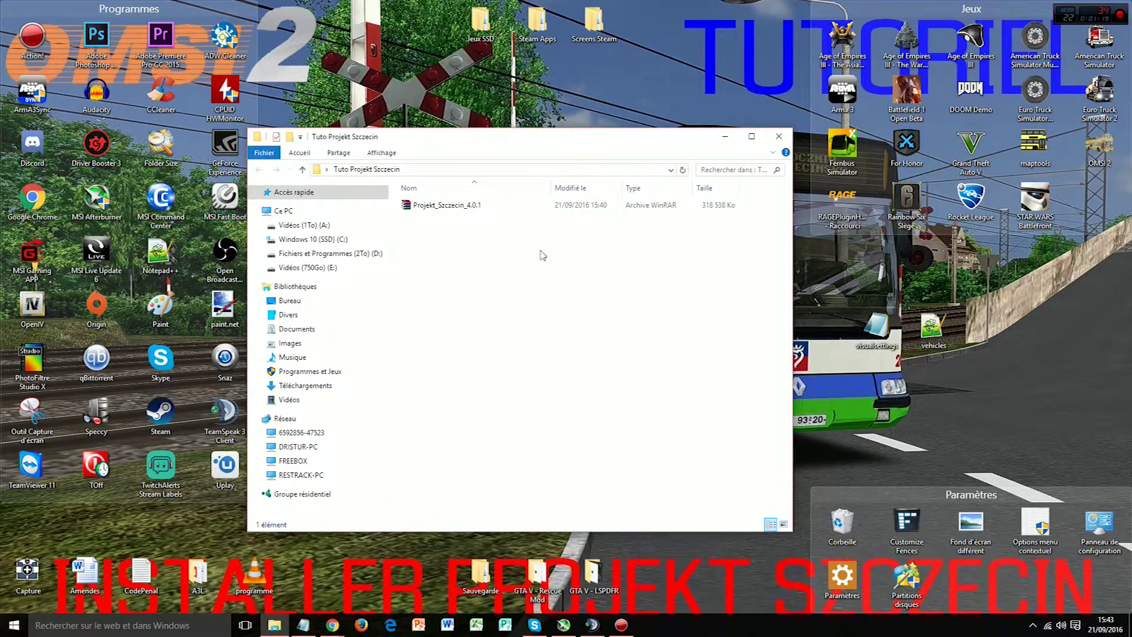
{"action": "double_click", "coordinate": [456, 211]}
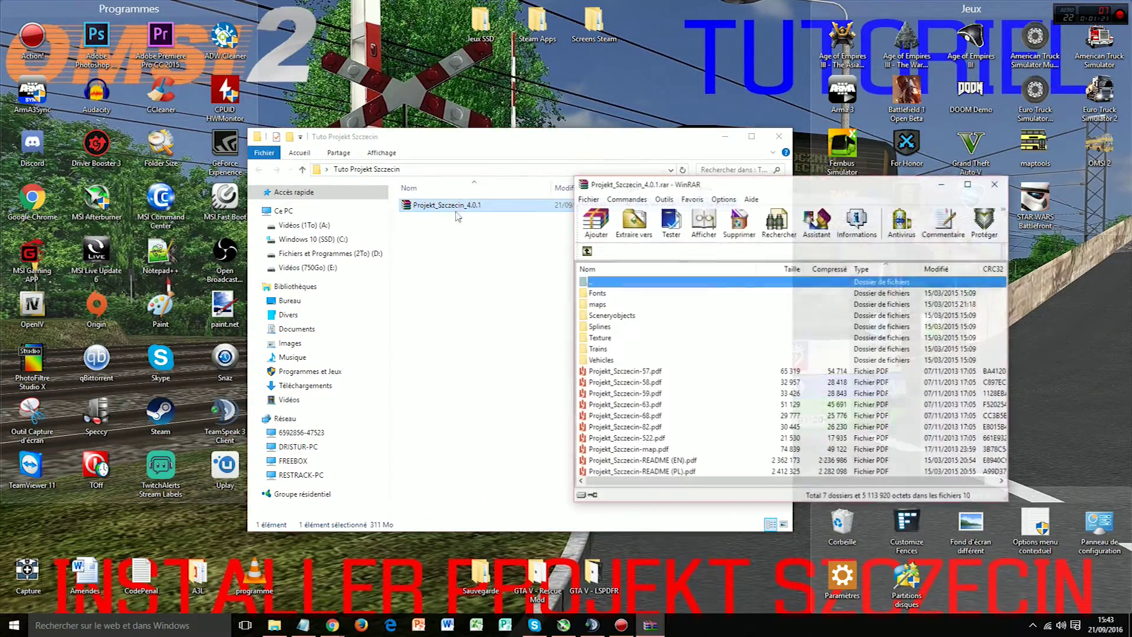
{"action": "left_click_drag", "start_coordinate": [756, 192], "coordinate": [500, 199]}
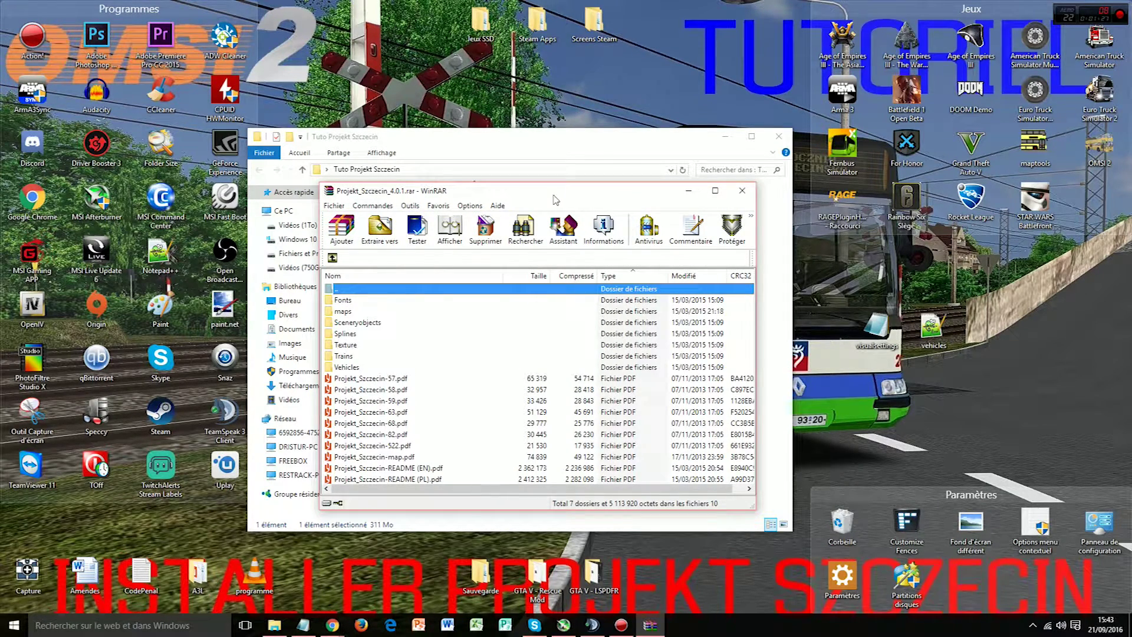
Look through the line 57 timetable in Projekt_Szczecin-57.pdf from the archive and close it
{"action": "left_click", "coordinate": [409, 380]}
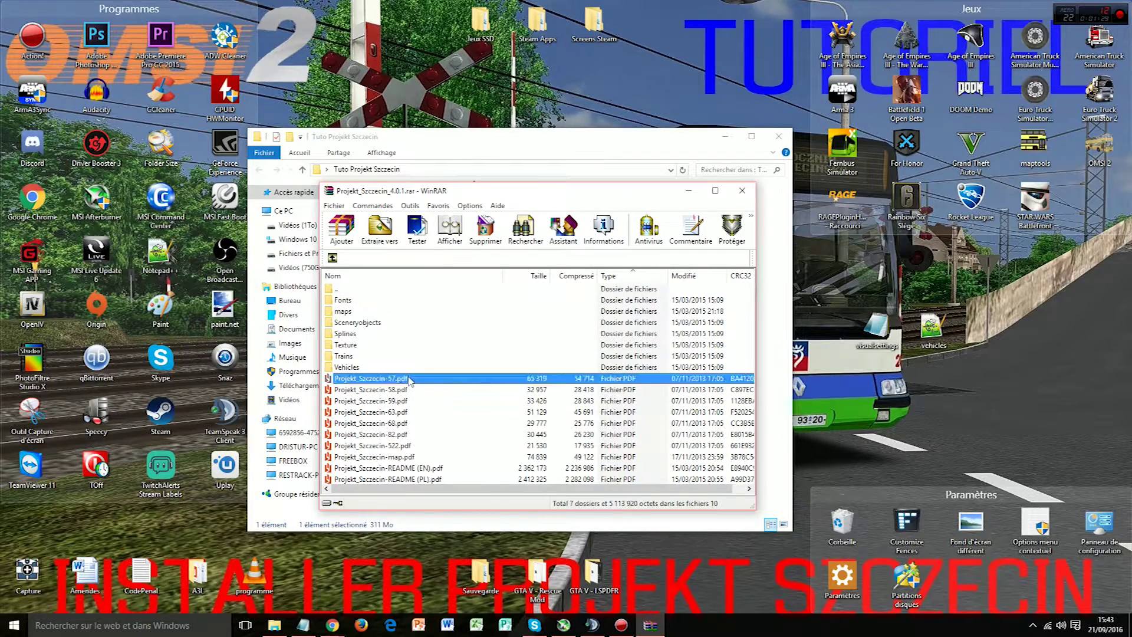
{"action": "double_click", "coordinate": [410, 381]}
{"action": "scroll", "coordinate": [494, 335], "scroll_direction": "down", "scroll_amount": 10}
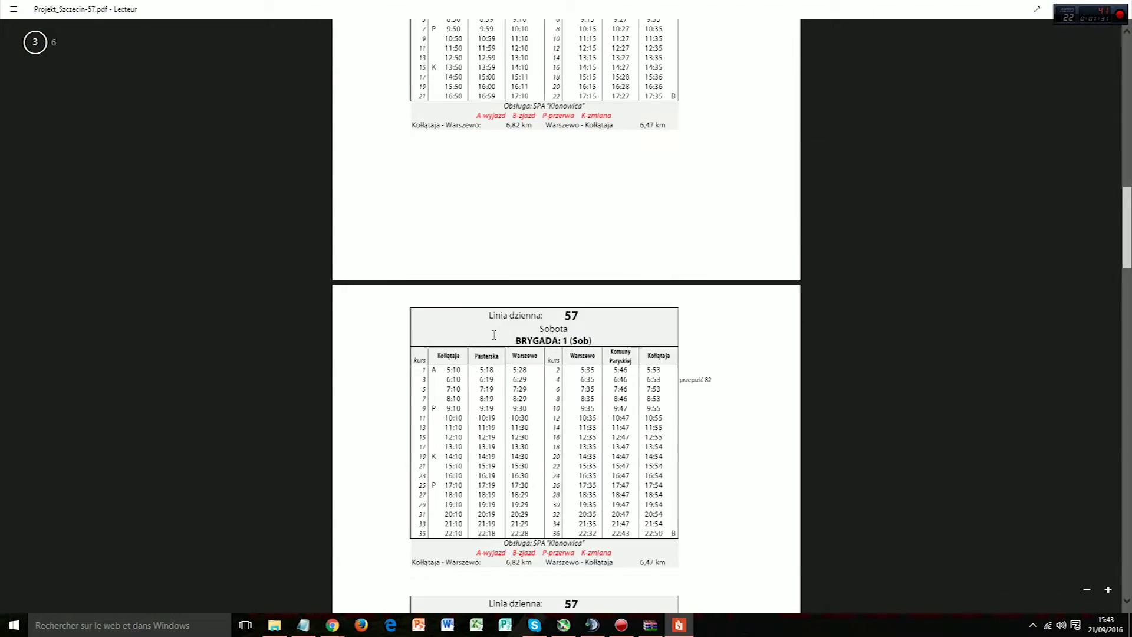
{"action": "scroll", "coordinate": [494, 335], "scroll_direction": "down", "scroll_amount": 5}
{"action": "scroll", "coordinate": [592, 340], "scroll_direction": "down", "scroll_amount": 15}
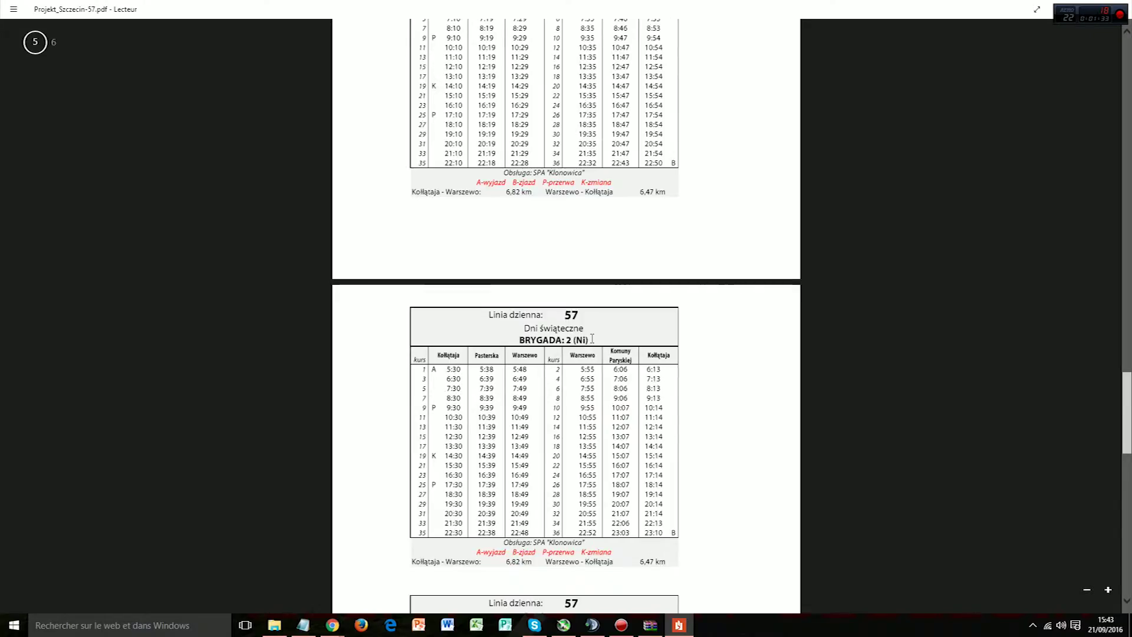
{"action": "scroll", "coordinate": [704, 281], "scroll_direction": "down", "scroll_amount": 7}
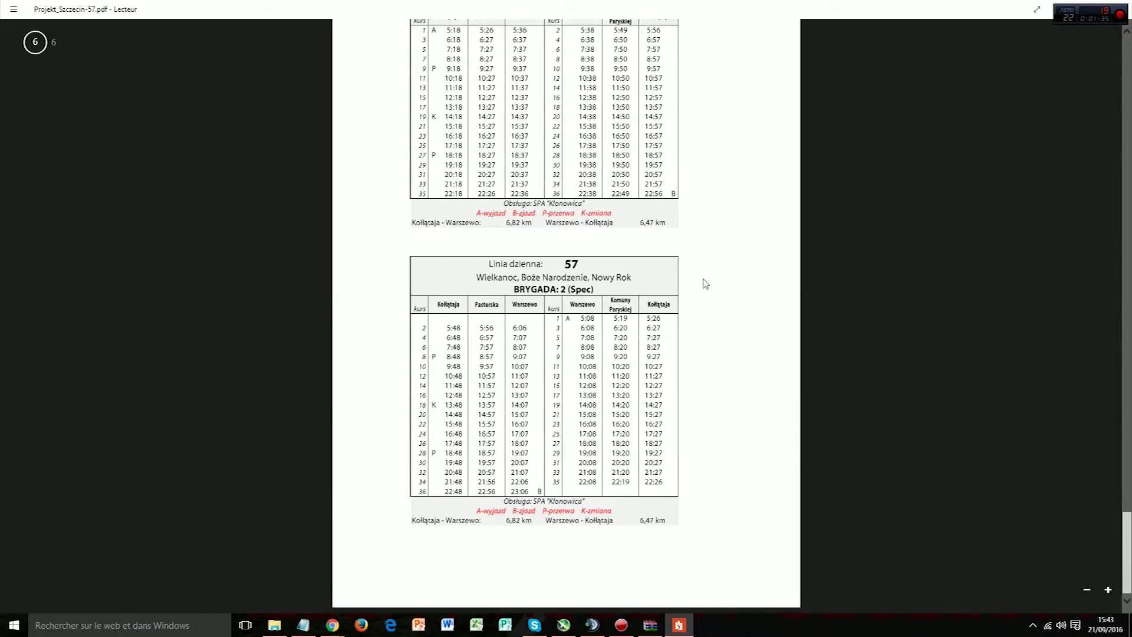
{"action": "scroll", "coordinate": [705, 283], "scroll_direction": "down", "scroll_amount": 4}
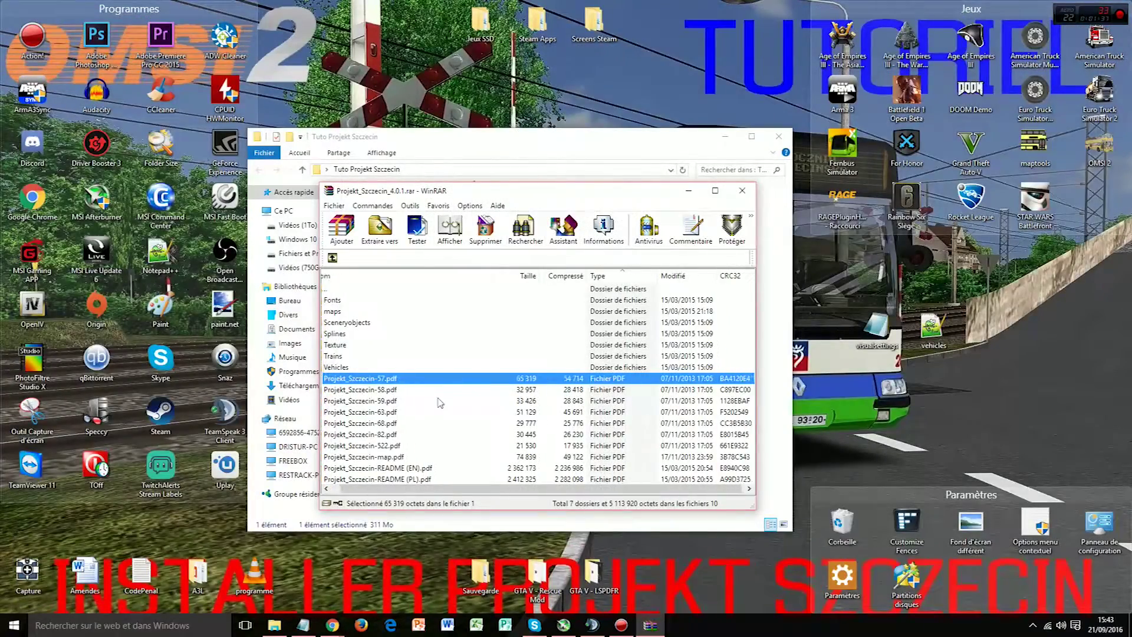
Examine the bus network plan in Projekt_Szczecin-map.pdf from the archive and close it
{"action": "double_click", "coordinate": [377, 457]}
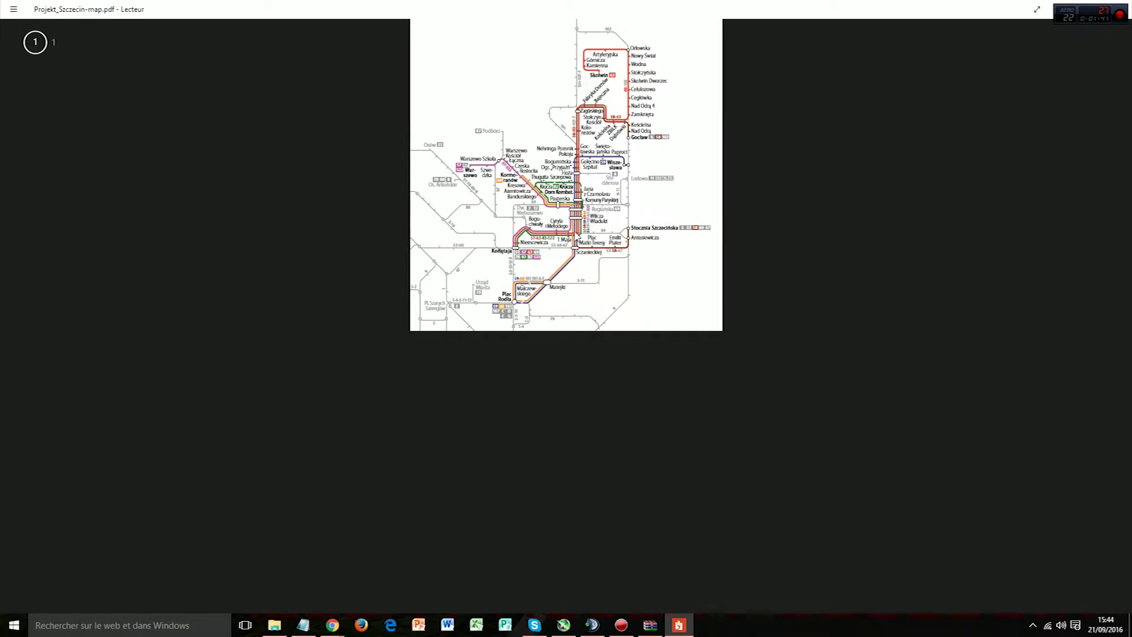
{"action": "scroll", "coordinate": [573, 239], "scroll_direction": "up", "scroll_amount": 5}
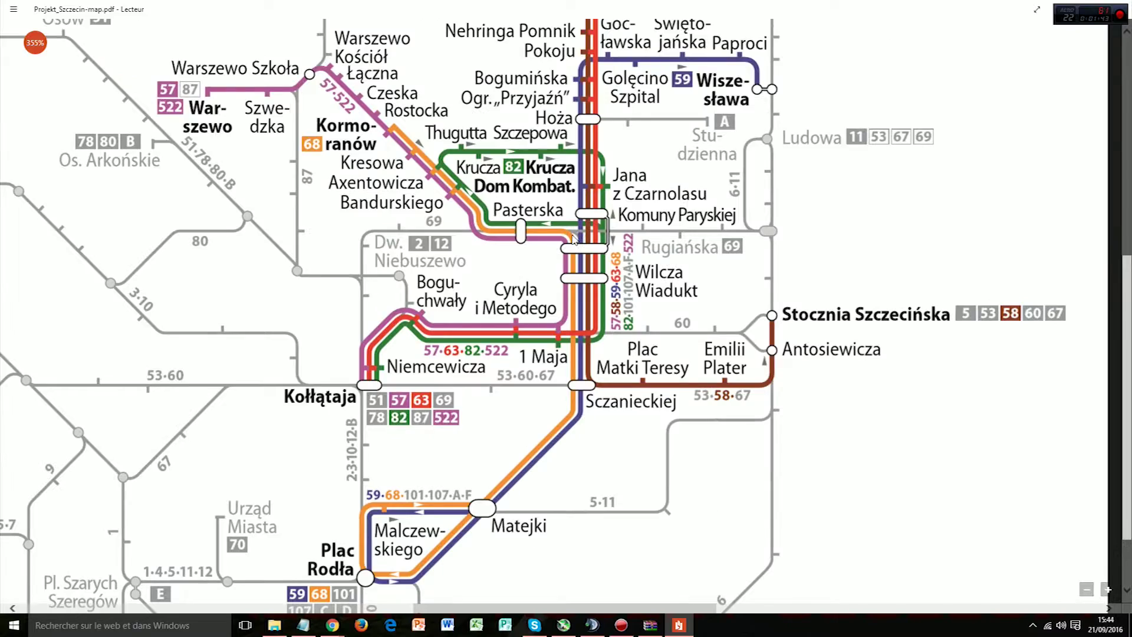
{"action": "scroll", "coordinate": [573, 238], "scroll_direction": "down", "scroll_amount": 1}
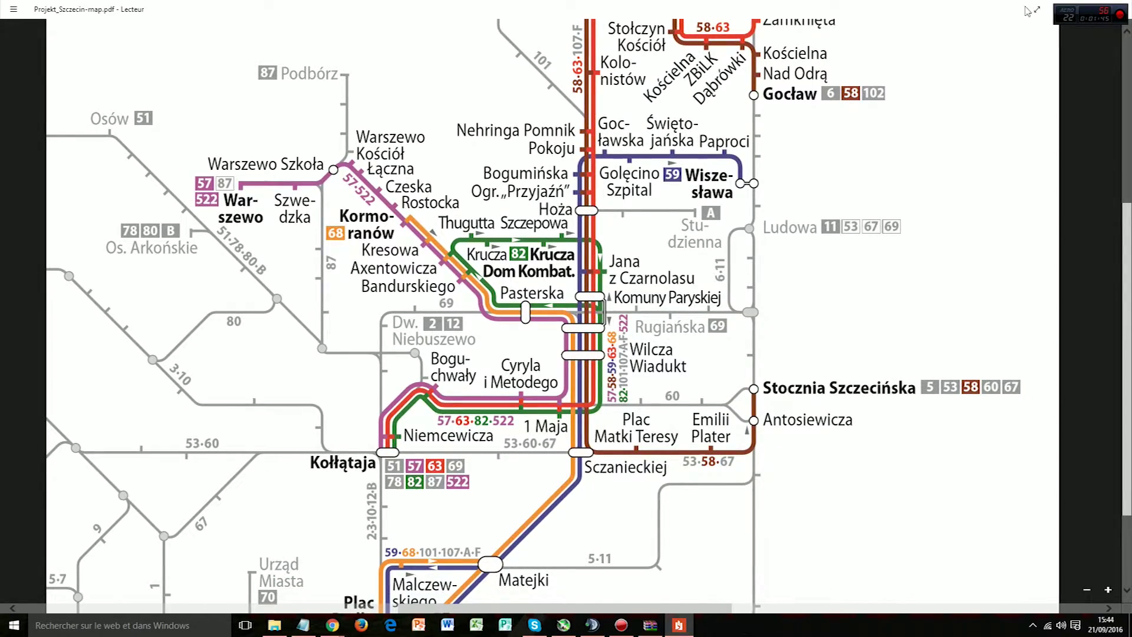
{"action": "key", "text": "alt+F4"}
Read through the map description and installation instructions in Projekt_Szczecin-README (EN).pdf, and close it
{"action": "double_click", "coordinate": [422, 472]}
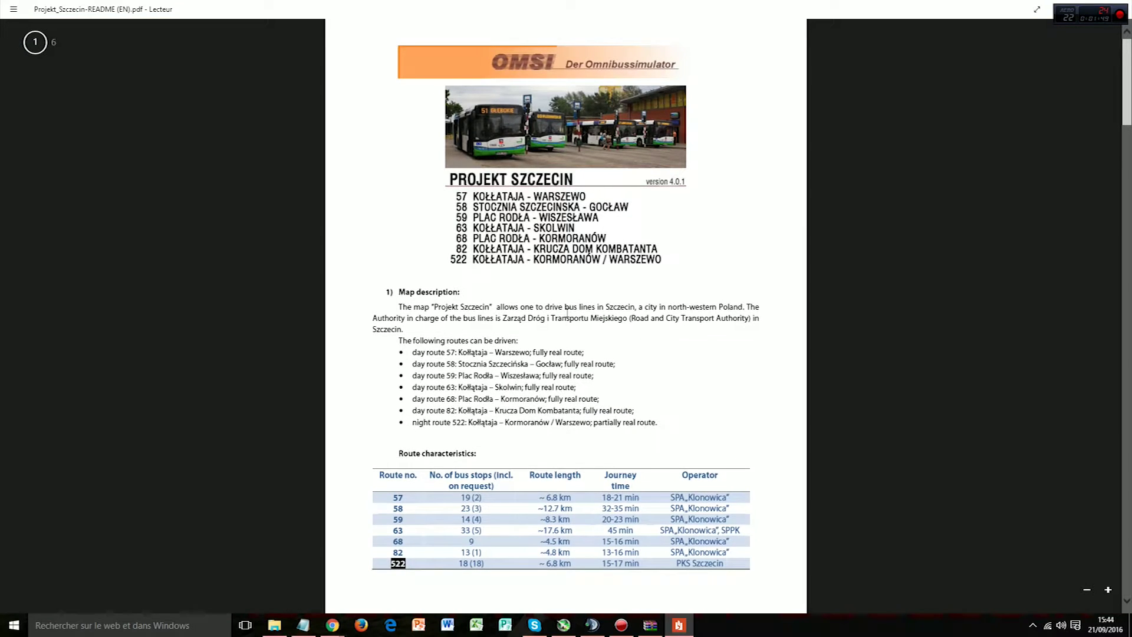
{"action": "scroll", "coordinate": [696, 307], "scroll_direction": "down", "scroll_amount": 4}
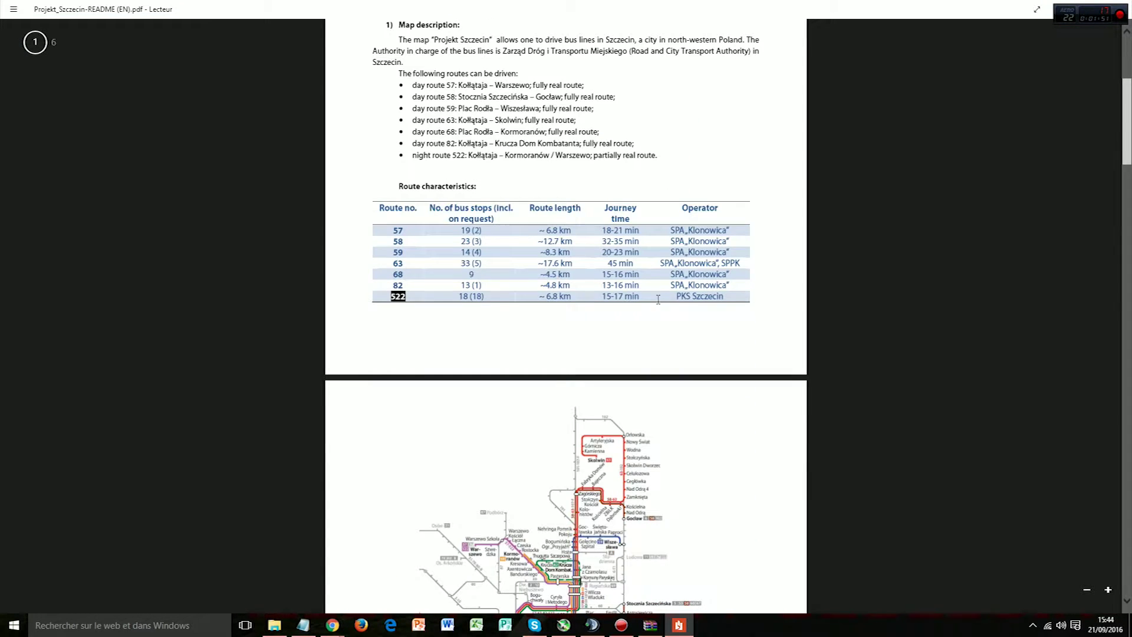
{"action": "scroll", "coordinate": [760, 265], "scroll_direction": "down", "scroll_amount": 5}
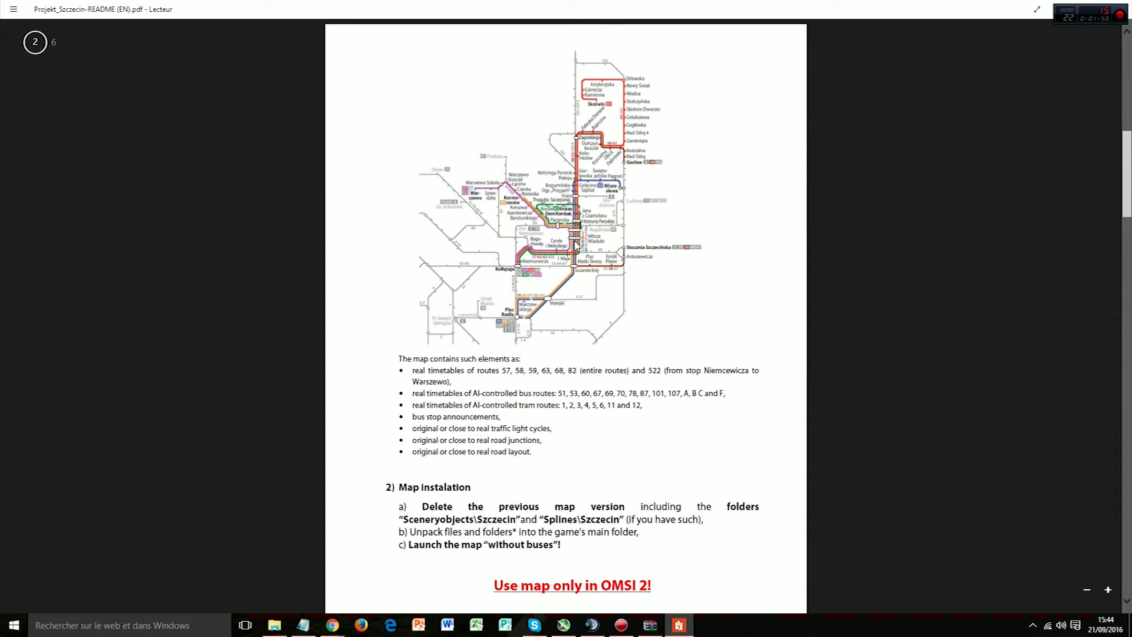
{"action": "scroll", "coordinate": [575, 245], "scroll_direction": "down", "scroll_amount": 7}
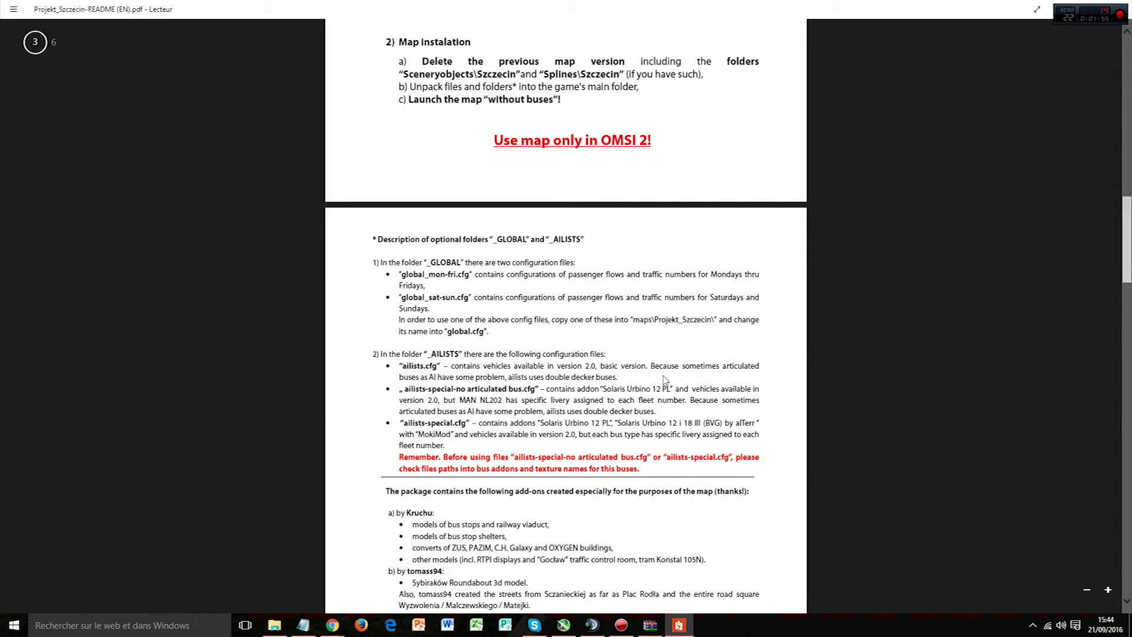
{"action": "scroll", "coordinate": [664, 380], "scroll_direction": "down", "scroll_amount": 20}
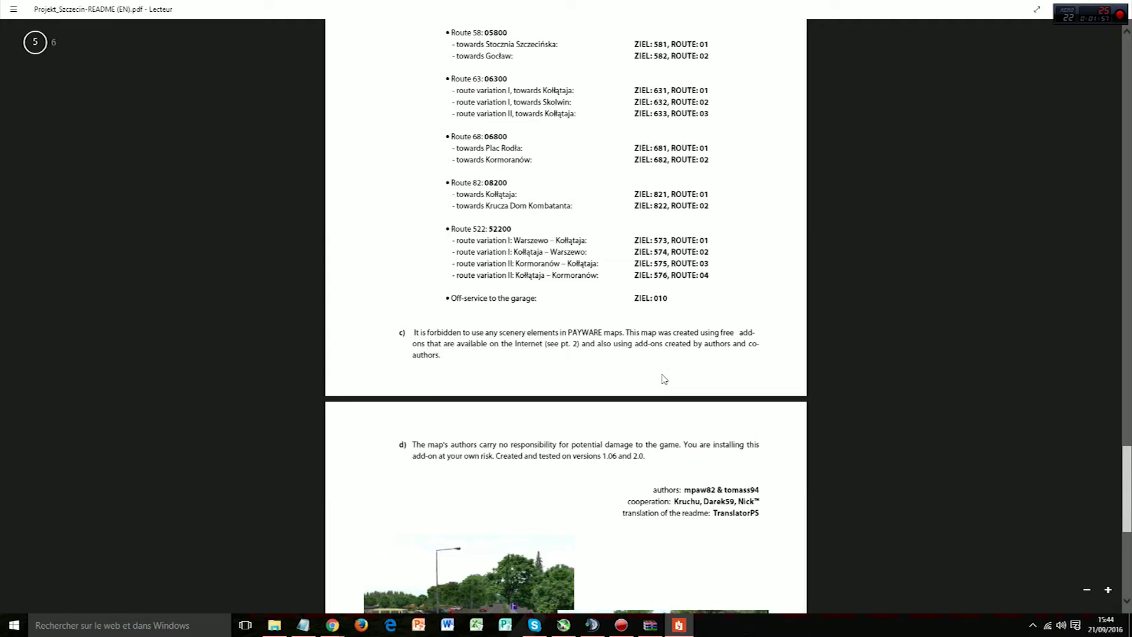
{"action": "scroll", "coordinate": [665, 379], "scroll_direction": "down", "scroll_amount": 6}
{"action": "scroll", "coordinate": [659, 373], "scroll_direction": "up", "scroll_amount": 5}
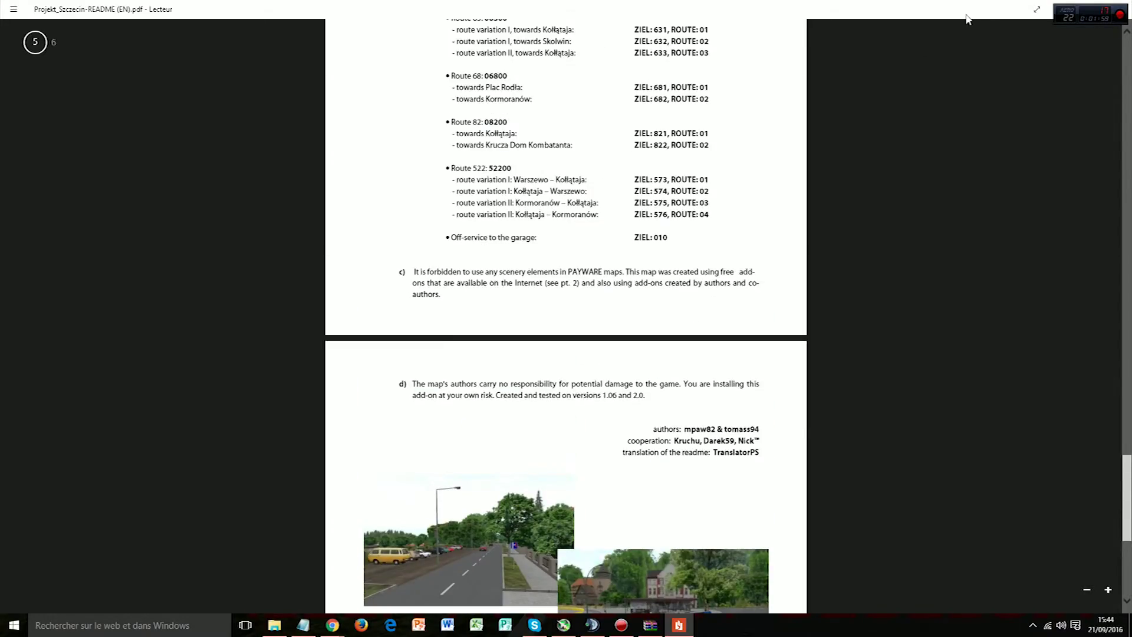
{"action": "key", "text": "alt+F4"}
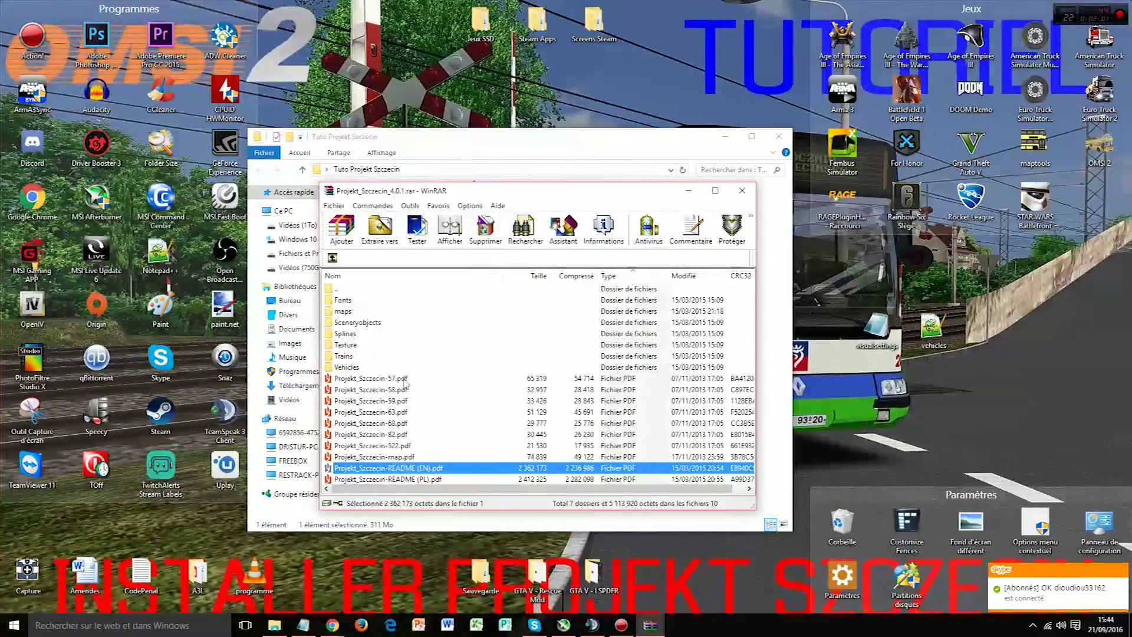
Open the OMSI 2 game folder from the Steam Apps desktop folder and arrange it side by side with the archive window
{"action": "left_click", "coordinate": [357, 300]}
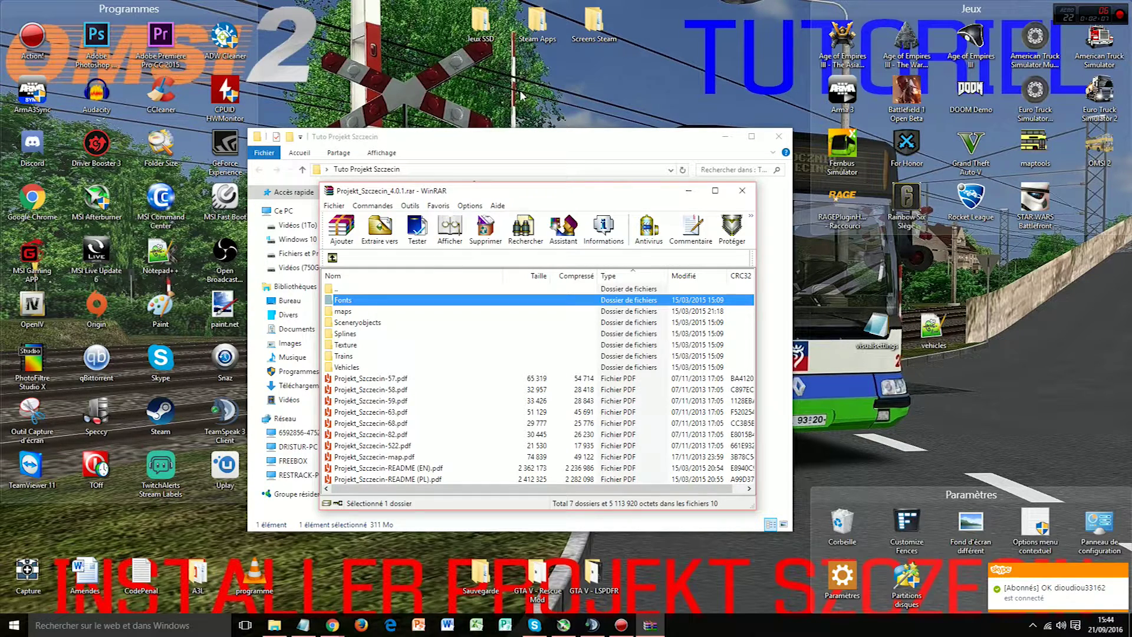
{"action": "double_click", "coordinate": [538, 23]}
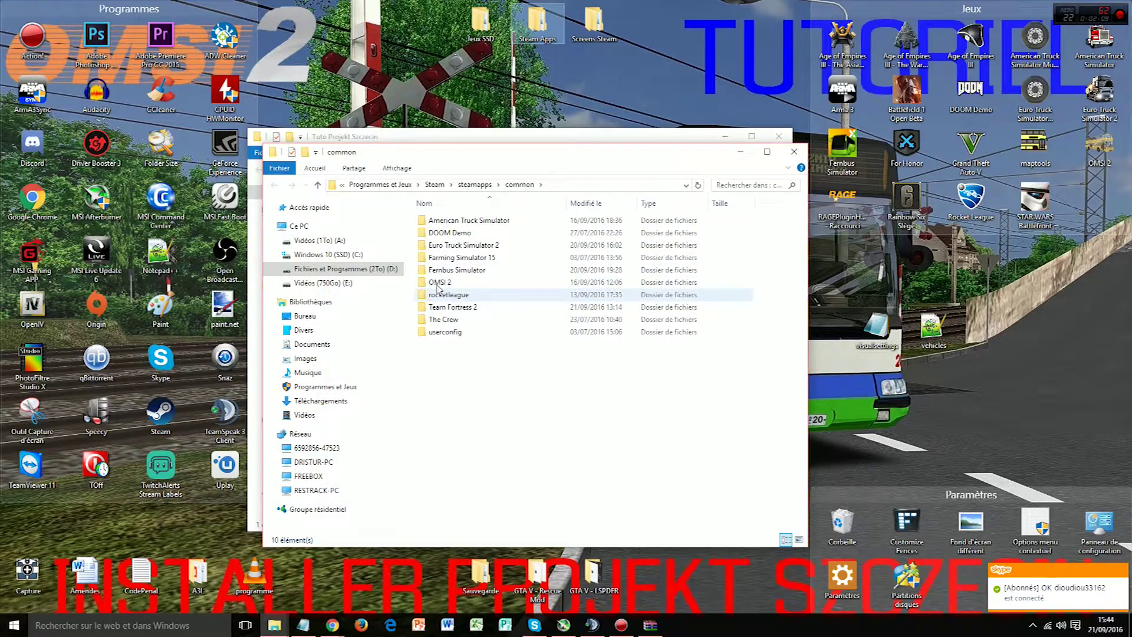
{"action": "double_click", "coordinate": [440, 281]}
{"action": "left_click_drag", "start_coordinate": [537, 155], "coordinate": [2, 186]}
{"action": "left_click", "coordinate": [790, 159]}
{"action": "double_click", "coordinate": [871, 78]}
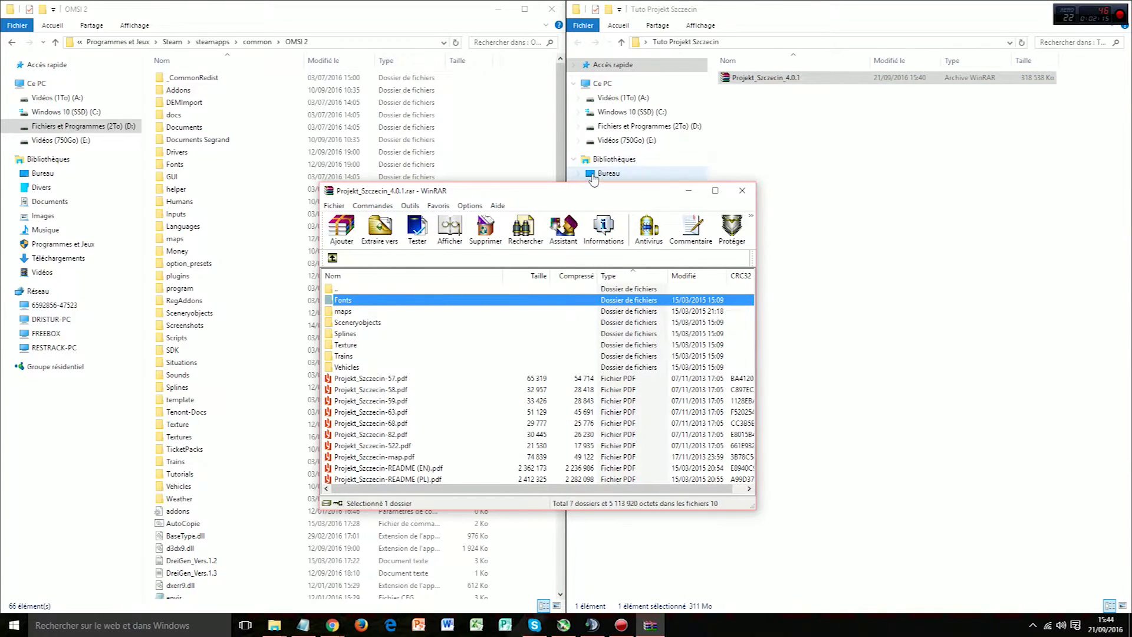
{"action": "left_click_drag", "start_coordinate": [597, 191], "coordinate": [1131, 23]}
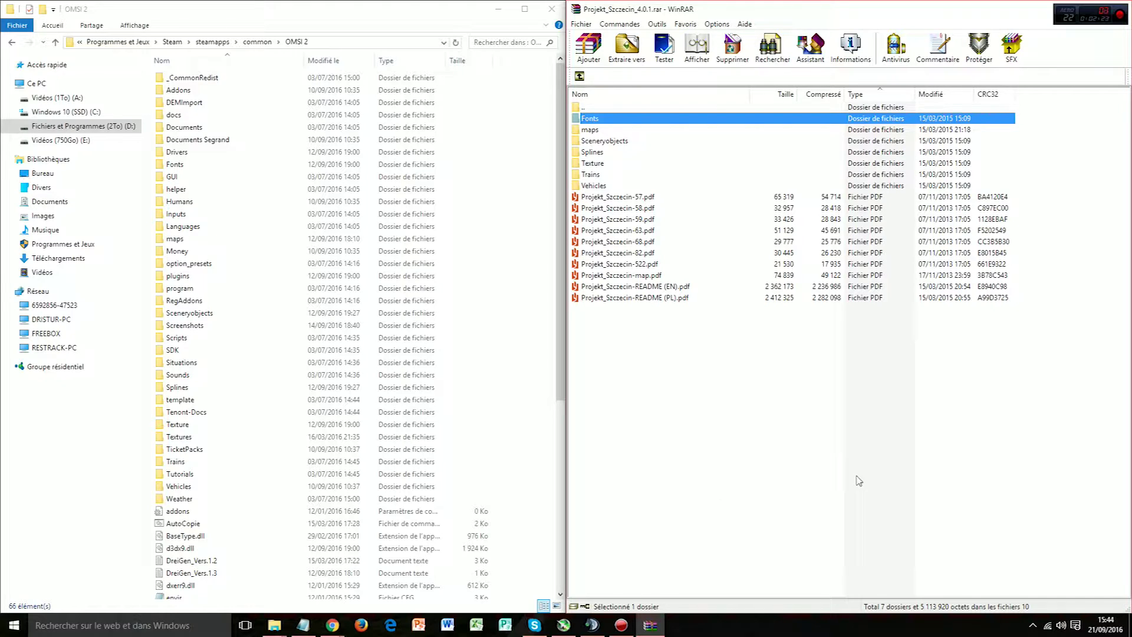
Extract the Fonts, maps, Sceneryobjects, Splines, Texture, Trains and Vehicles folders from the archive into the main OMSI 2 folder
{"action": "left_click_drag", "start_coordinate": [617, 188], "coordinate": [976, 117]}
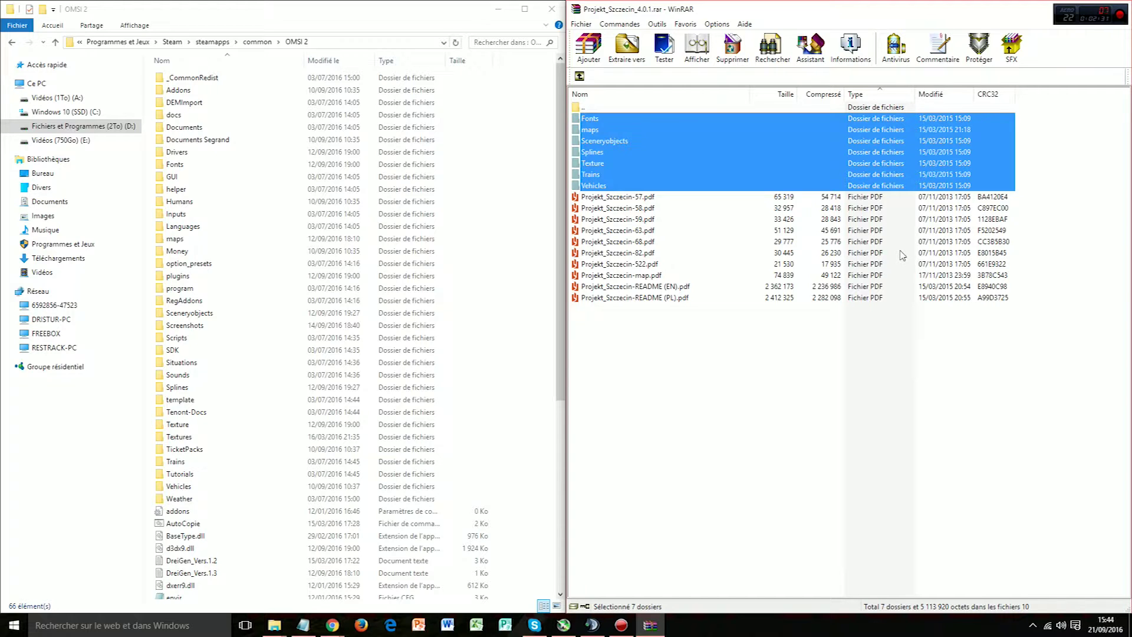
{"action": "left_click_drag", "start_coordinate": [673, 156], "coordinate": [150, 200]}
{"action": "left_click_drag", "start_coordinate": [151, 201], "coordinate": [152, 198]}
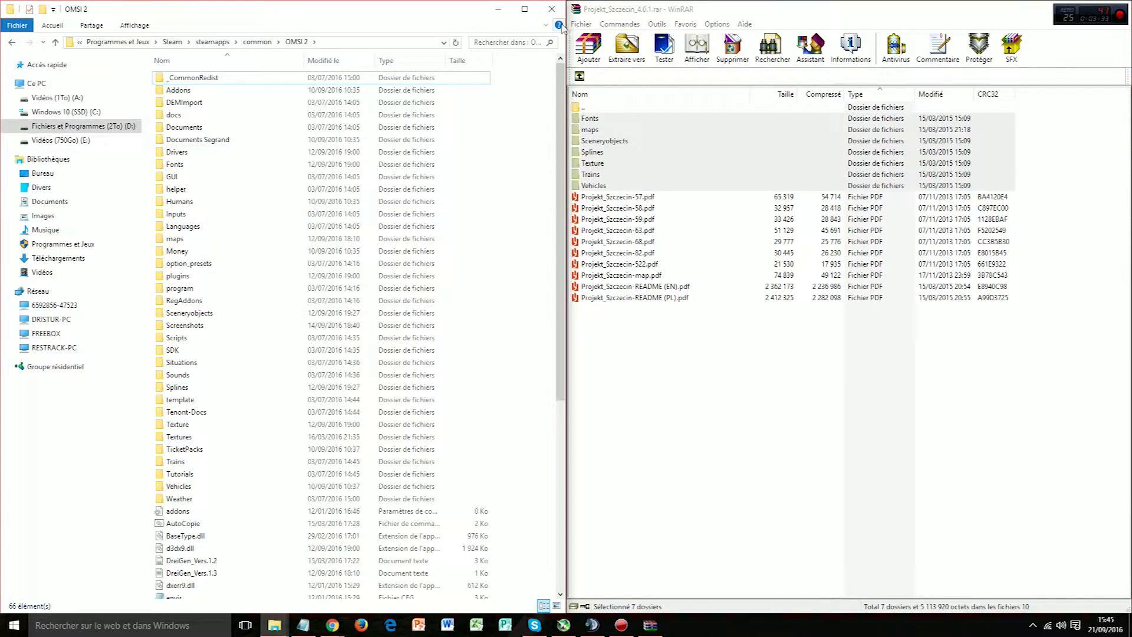
Close the OMSI 2 folder, the archive and the Tuto Projekt Szczecin folder windows
{"action": "left_click", "coordinate": [552, 8]}
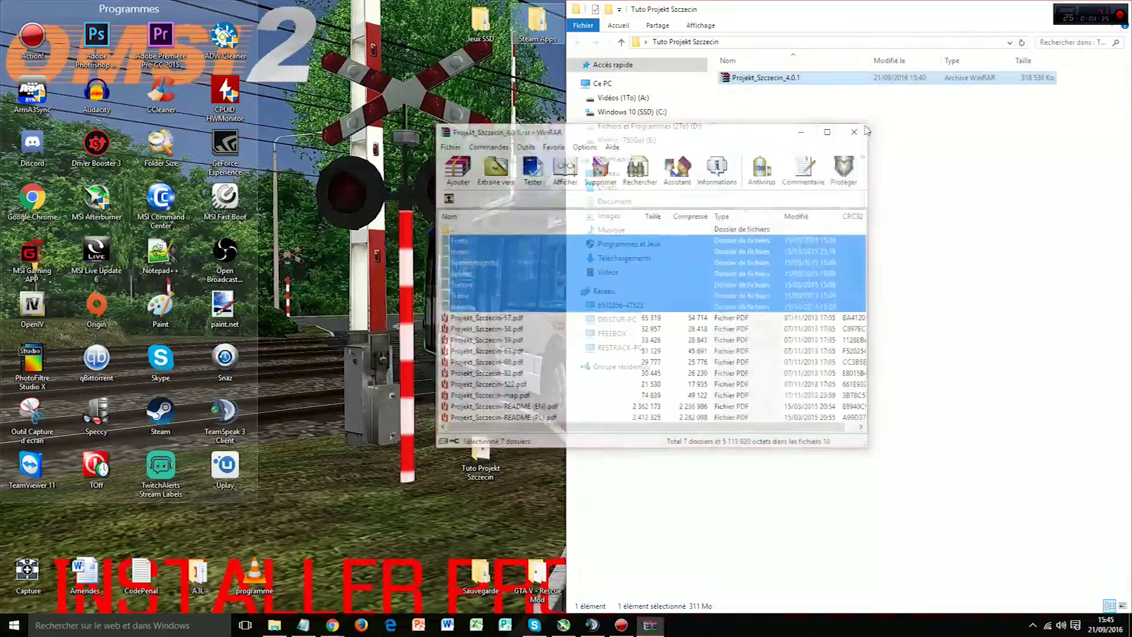
{"action": "left_click_drag", "start_coordinate": [840, 27], "coordinate": [581, 145]}
{"action": "left_click", "coordinate": [849, 145]}
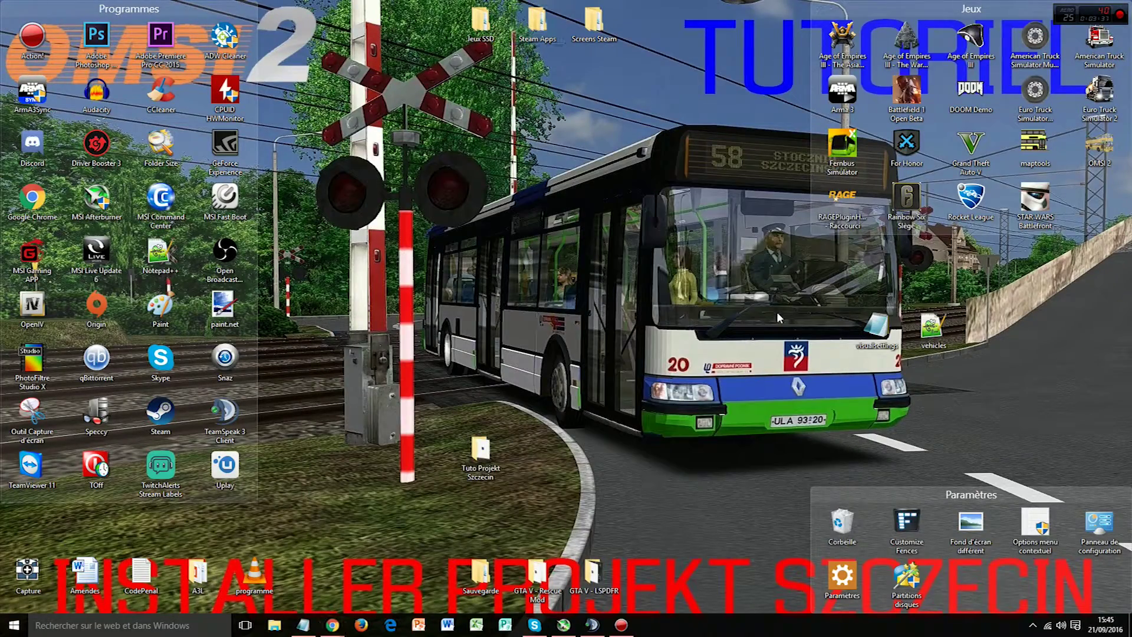
Launch OMSI Map Tools from the maptools desktop shortcut and move its window to the middle of the desktop
{"action": "double_click", "coordinate": [1034, 144]}
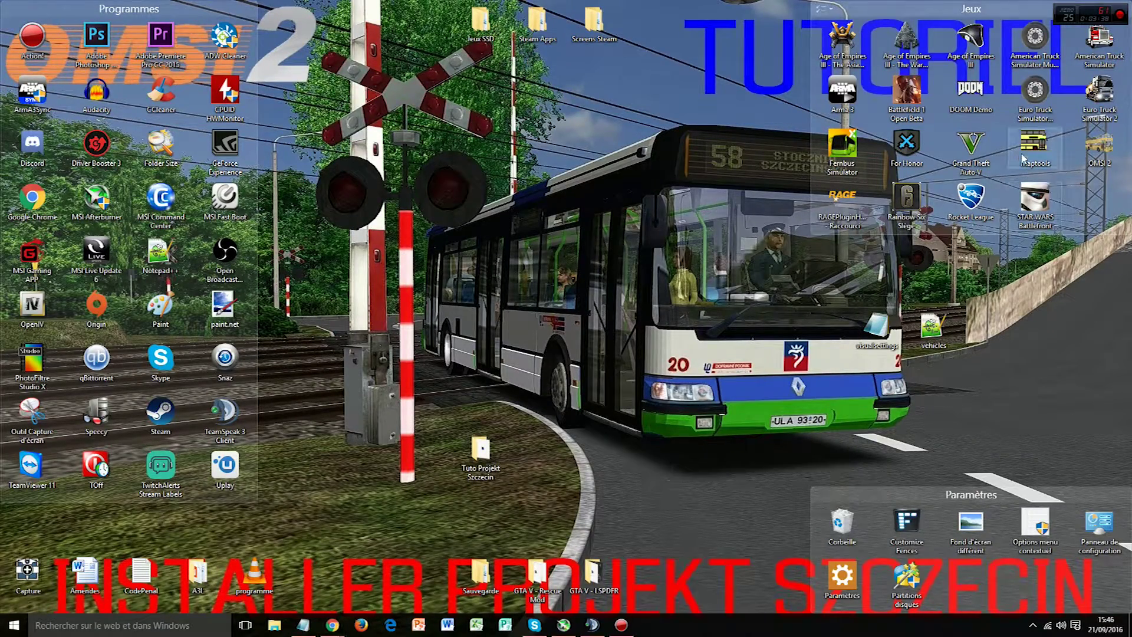
{"action": "left_click_drag", "start_coordinate": [465, 51], "coordinate": [520, 144]}
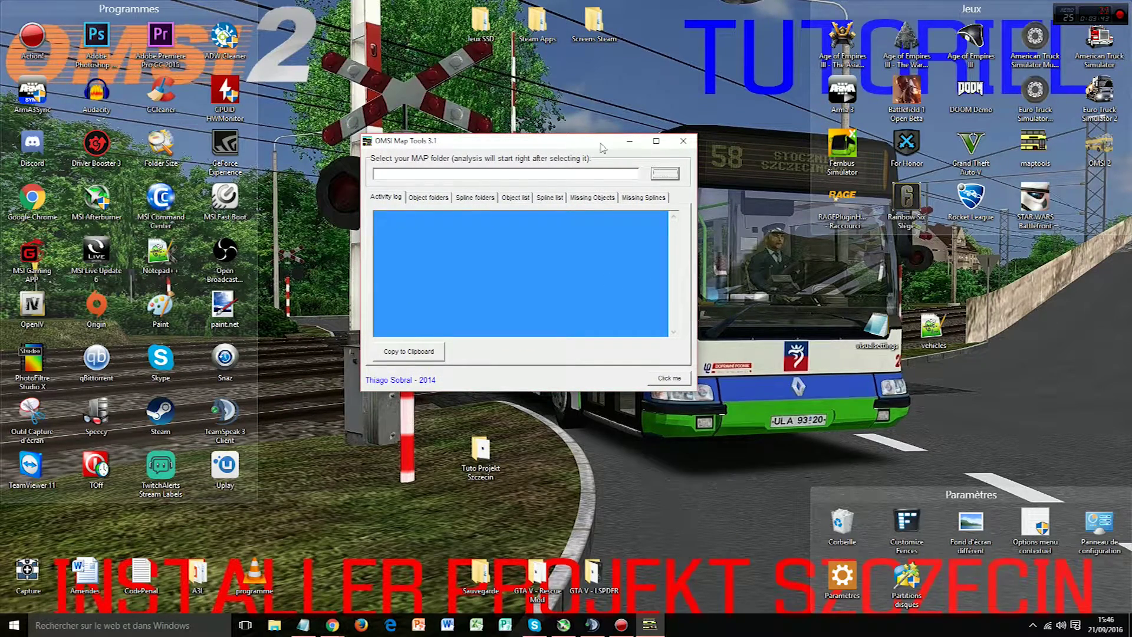
{"action": "left_click_drag", "start_coordinate": [603, 146], "coordinate": [617, 154]}
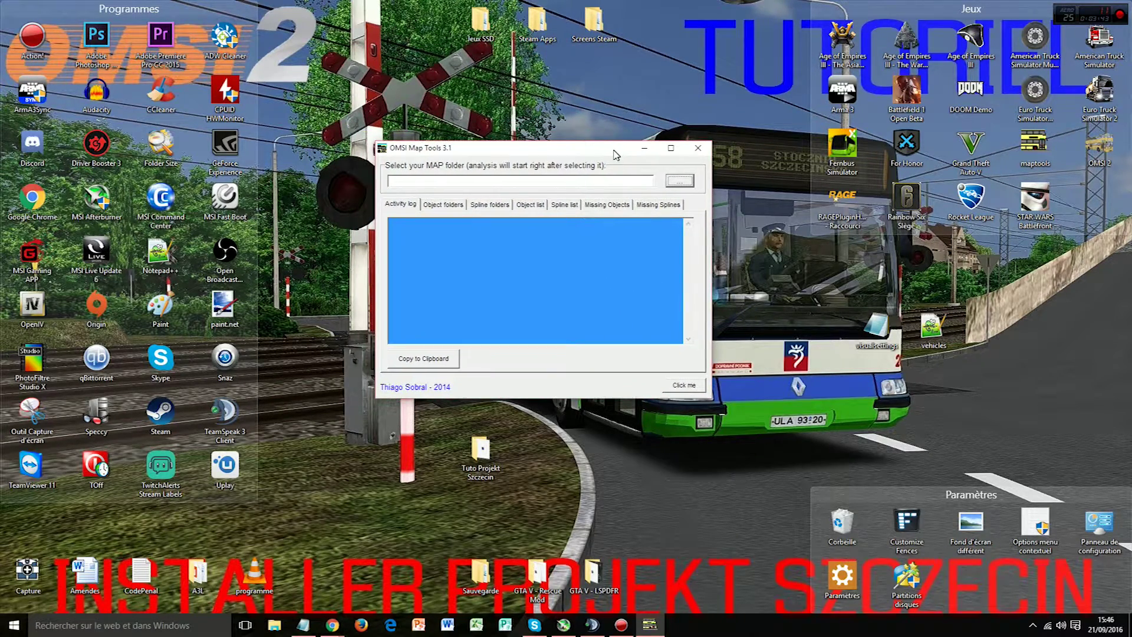
Browse for the map folder on drive D: through Programmes et Jeux, Steam, steamapps and common to the OMSI 2 folder
{"action": "left_click", "coordinate": [680, 181]}
{"action": "mouse_move", "coordinate": [678, 316]}
{"action": "left_mouse_down"}
{"action": "mouse_move", "coordinate": [680, 336]}
{"action": "mouse_move", "coordinate": [684, 316]}
{"action": "left_mouse_up"}
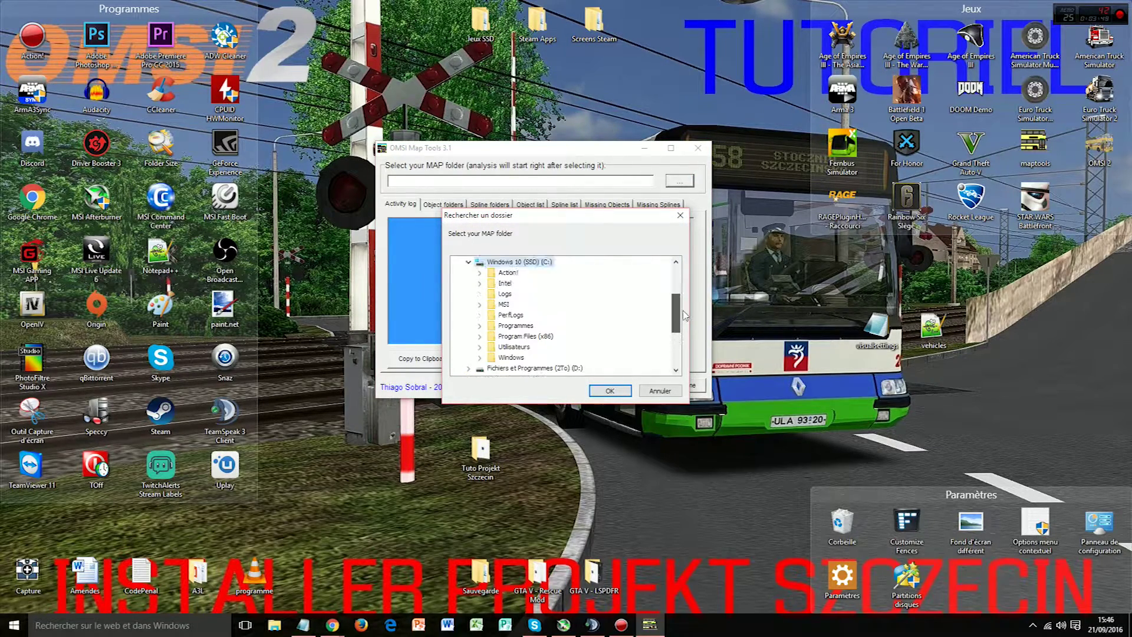
{"action": "double_click", "coordinate": [541, 346]}
{"action": "double_click", "coordinate": [534, 334]}
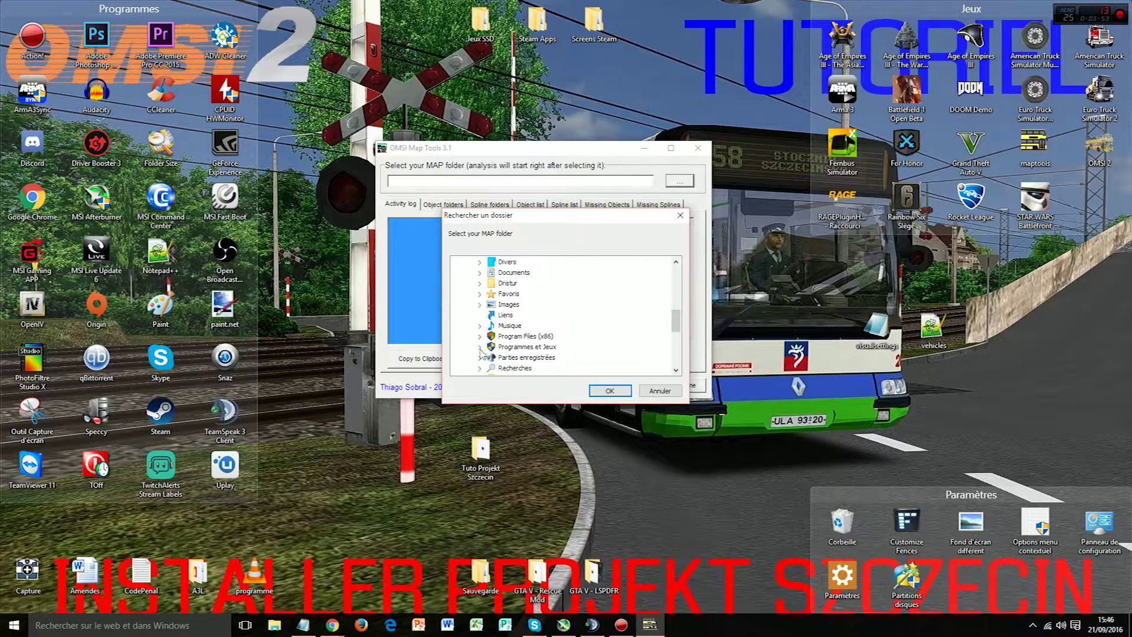
{"action": "double_click", "coordinate": [504, 348]}
{"action": "left_click", "coordinate": [491, 325]}
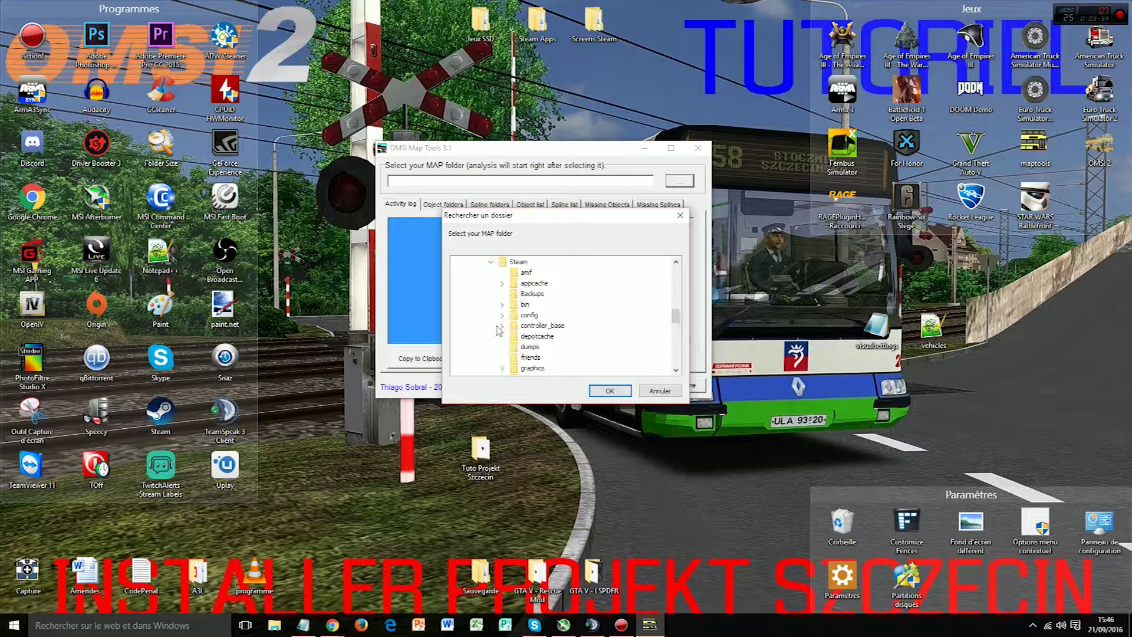
{"action": "left_click", "coordinate": [504, 326]}
{"action": "left_click", "coordinate": [513, 336]}
{"action": "left_click", "coordinate": [554, 326]}
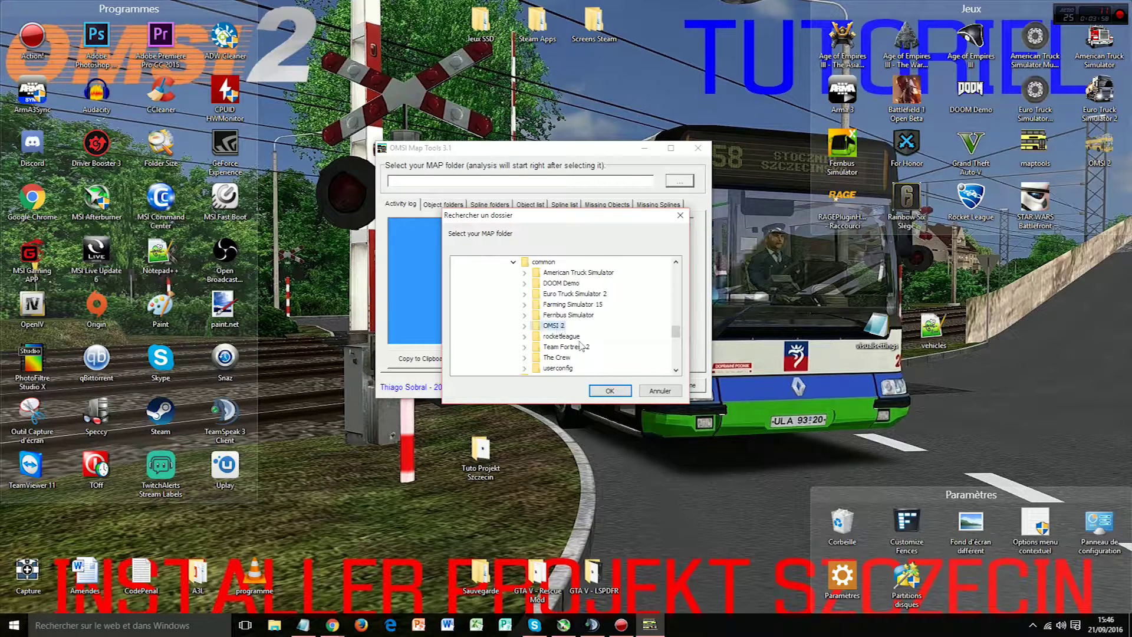
Choose the Projekt_Szczecin folder inside OMSI 2's maps folder to analyse the map, and dismiss the end-of-analysis message
{"action": "left_click", "coordinate": [524, 326]}
{"action": "scroll", "coordinate": [570, 352], "scroll_direction": "down", "scroll_amount": 1}
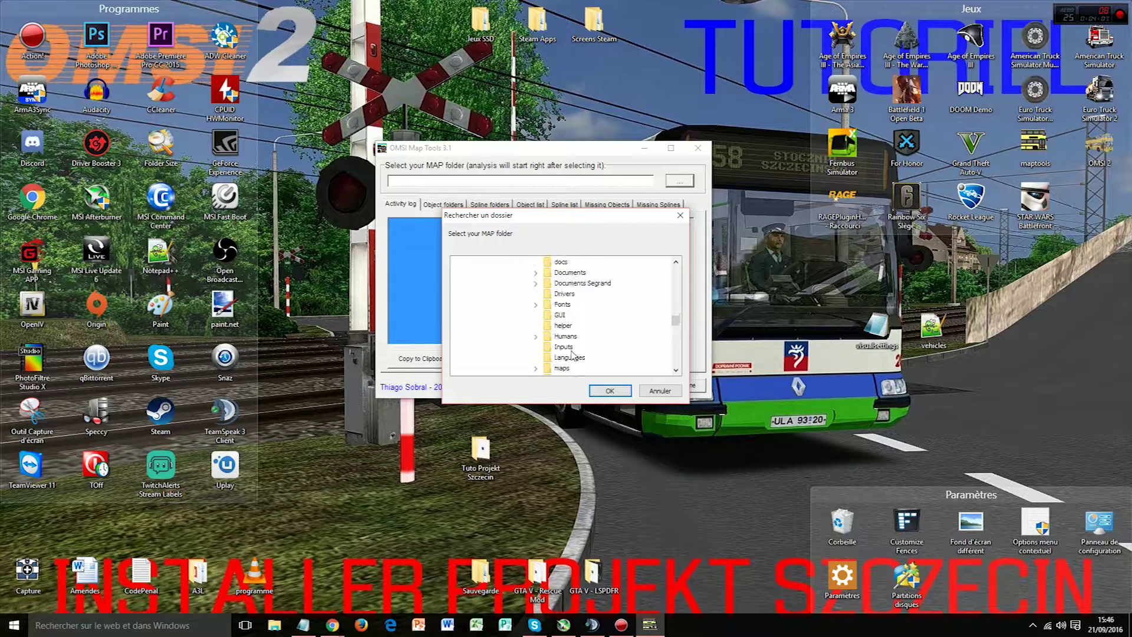
{"action": "left_click", "coordinate": [535, 370]}
{"action": "scroll", "coordinate": [596, 330], "scroll_direction": "down", "scroll_amount": 3}
{"action": "left_click", "coordinate": [590, 336]}
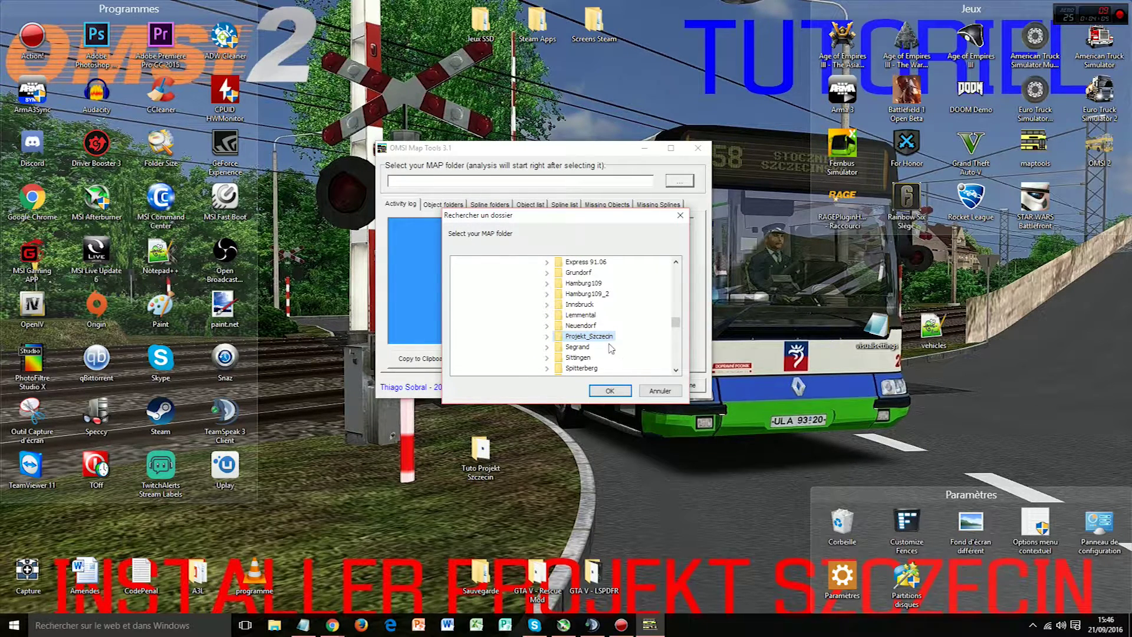
{"action": "left_click", "coordinate": [610, 391]}
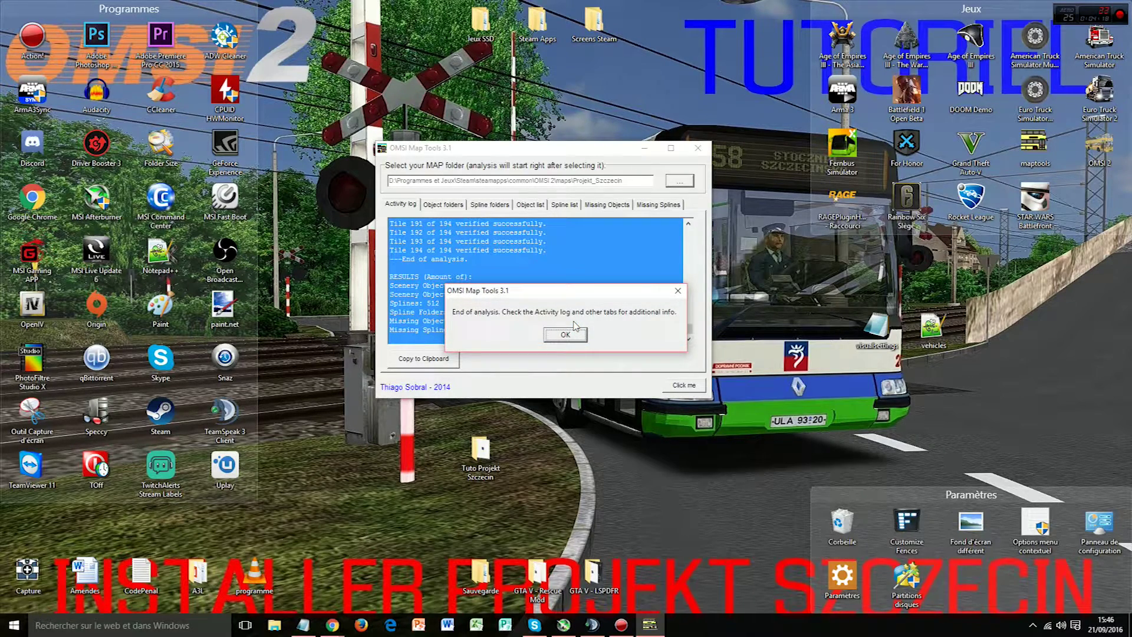
{"action": "left_click", "coordinate": [565, 335]}
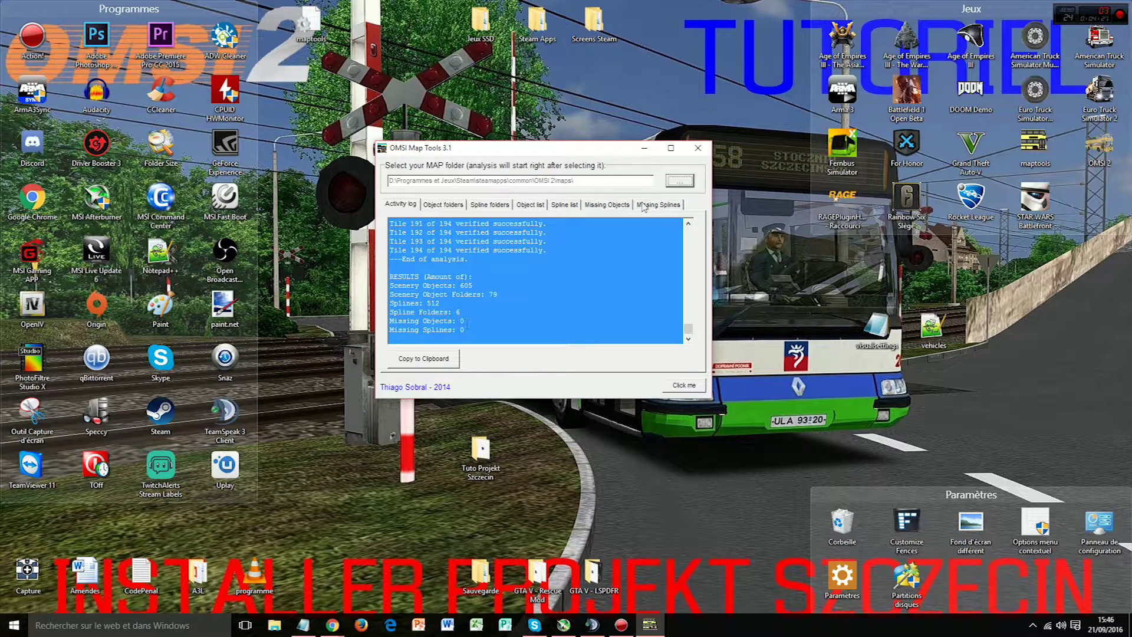
Review the missing splines, missing objects, object list and activity log of the analysis, and close OMSI Map Tools
{"action": "left_click", "coordinate": [613, 206]}
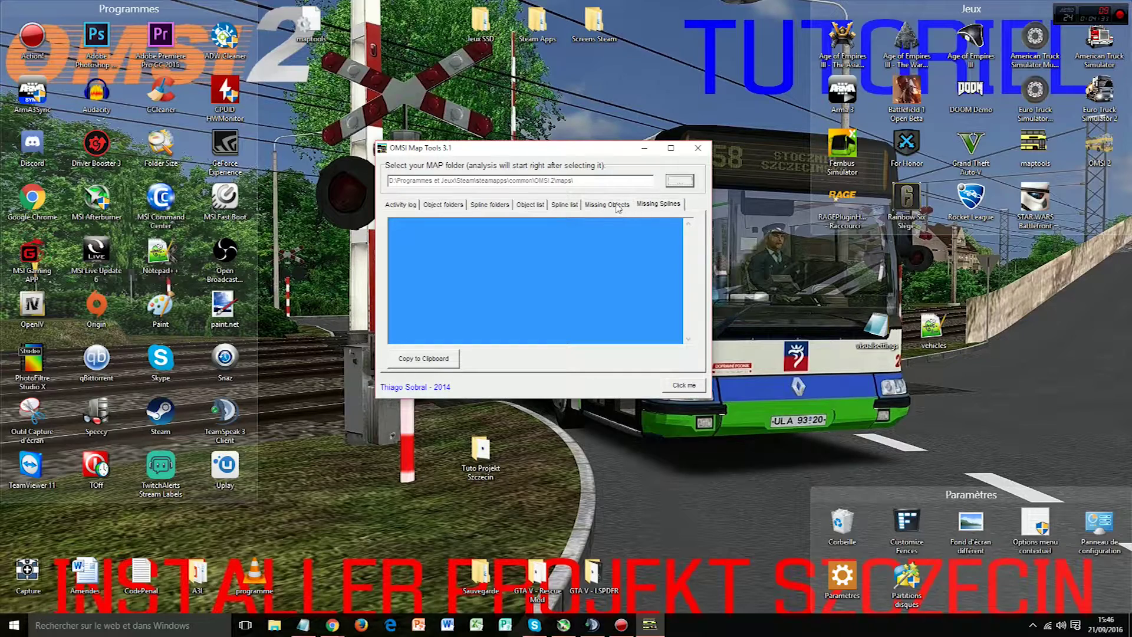
{"action": "left_click", "coordinate": [528, 205]}
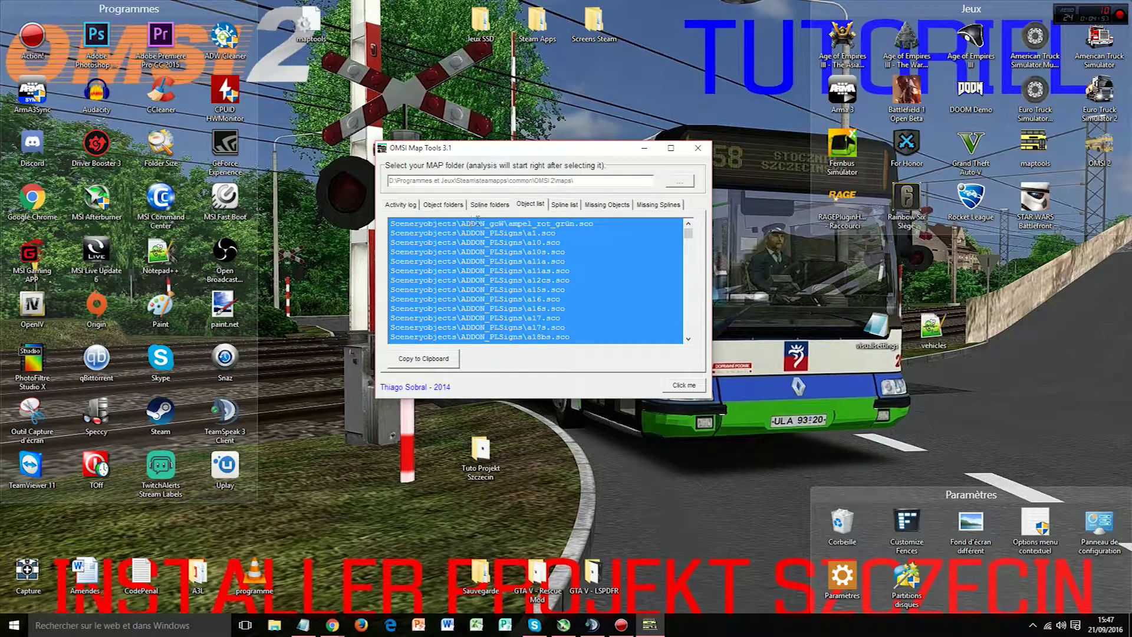
{"action": "left_click", "coordinate": [403, 205]}
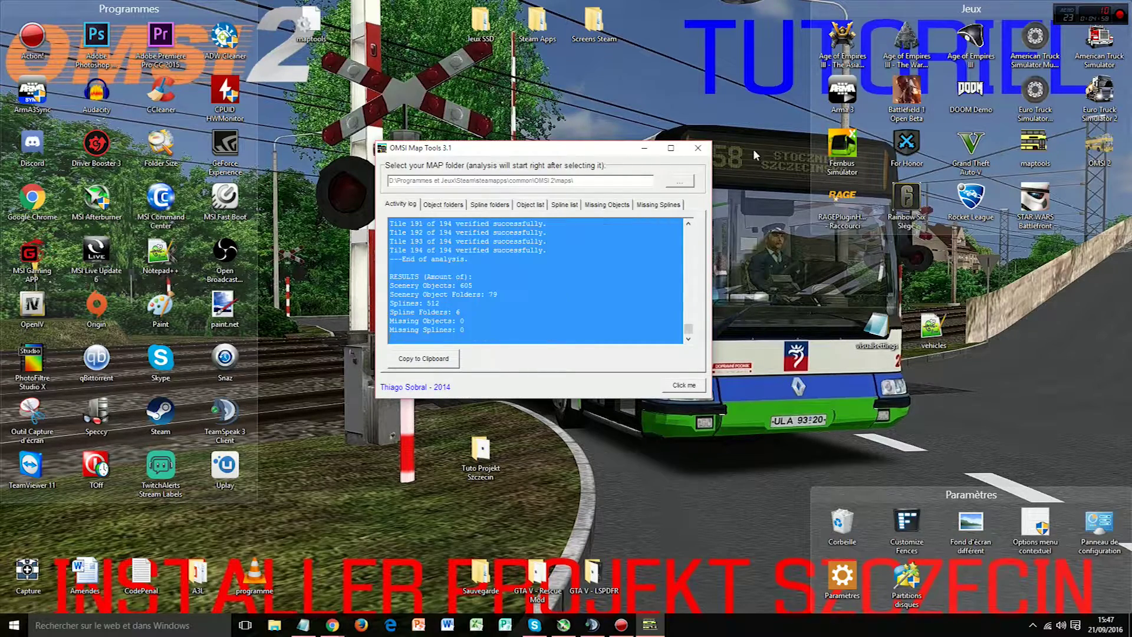
{"action": "left_click", "coordinate": [699, 149]}
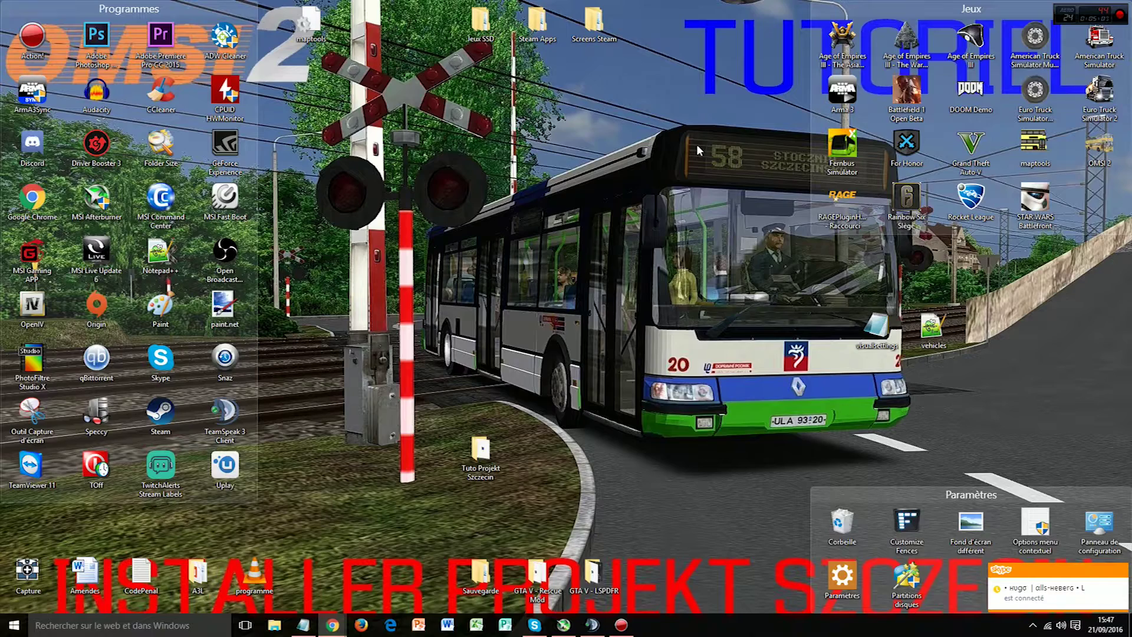